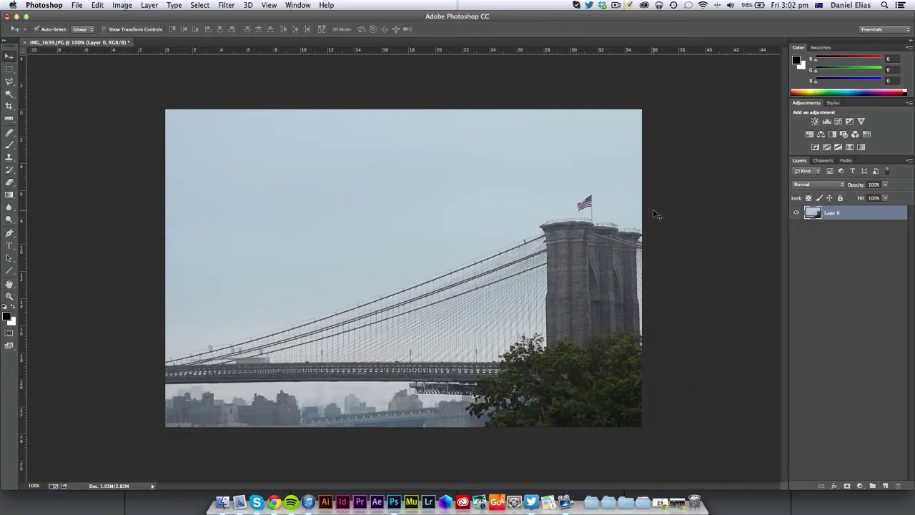
# Remove the blue colour adjustment so the bridge photo returns to neutral, brighter tones
pyautogui.press('super+shift+b')
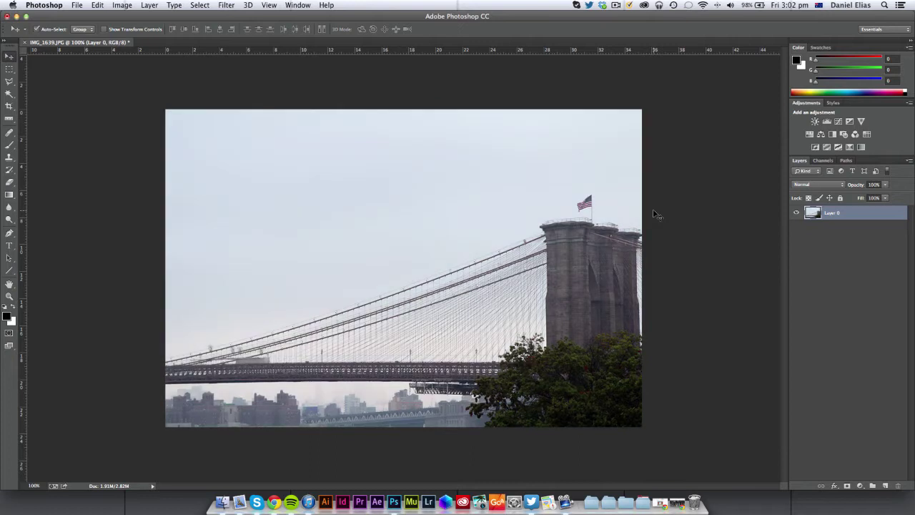
# Add a Gradient Map adjustment layer using the Sepia-Cyan gradient preset
pyautogui.click(861, 486)
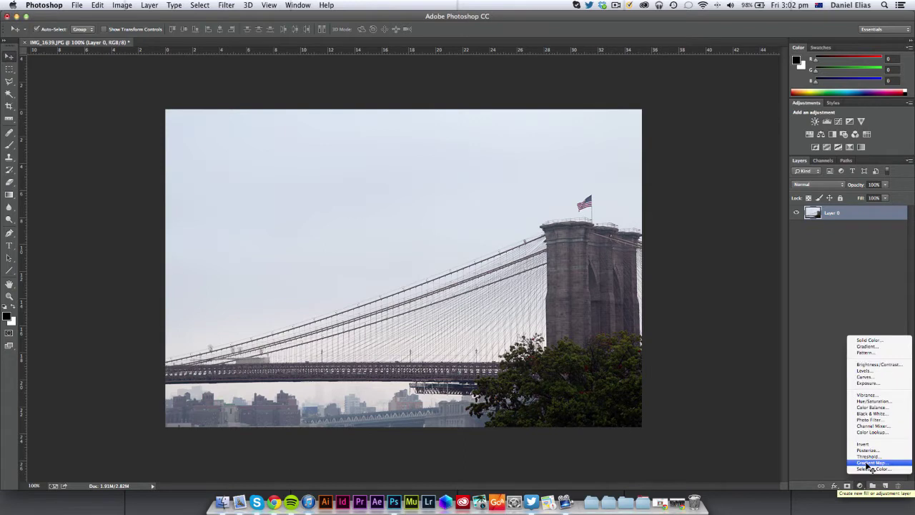
pyautogui.click(868, 463)
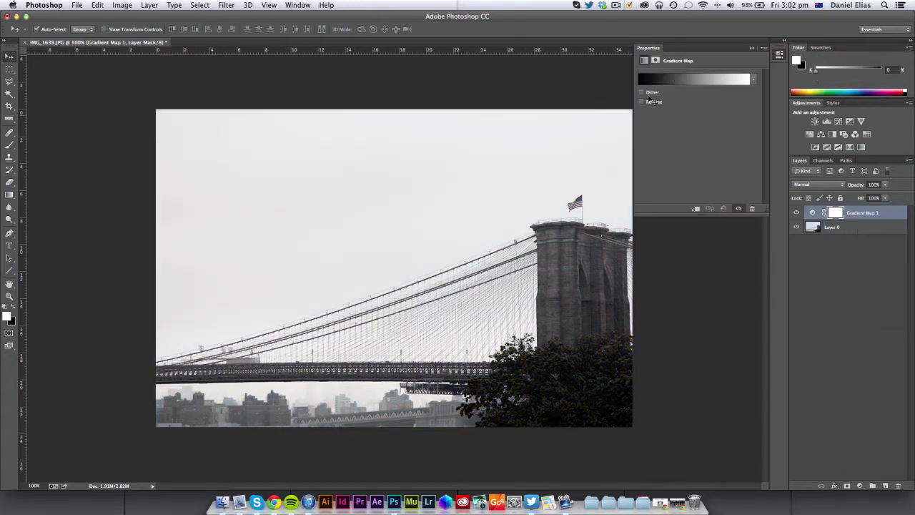
pyautogui.click(687, 85)
pyautogui.moveTo(499, 94); pyautogui.dragTo(821, 96)
pyautogui.scroll(-3, 720, 142)
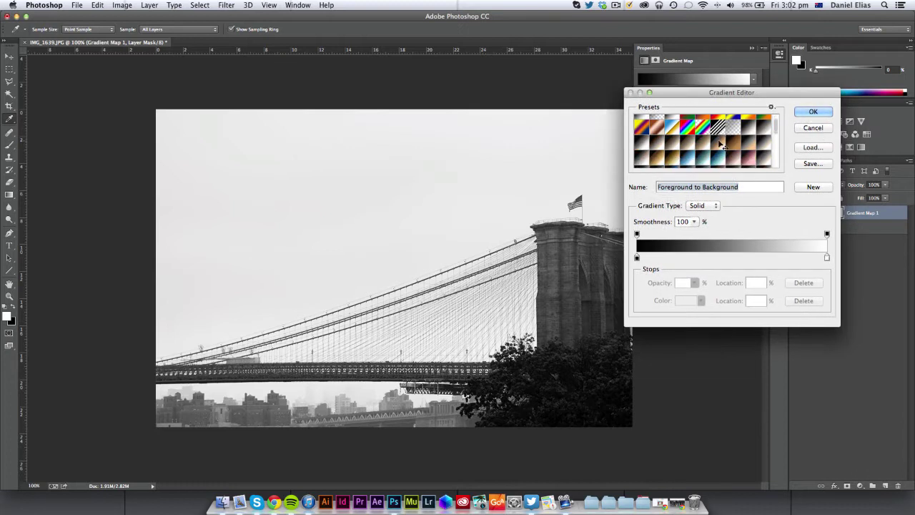
pyautogui.scroll(4, 722, 145)
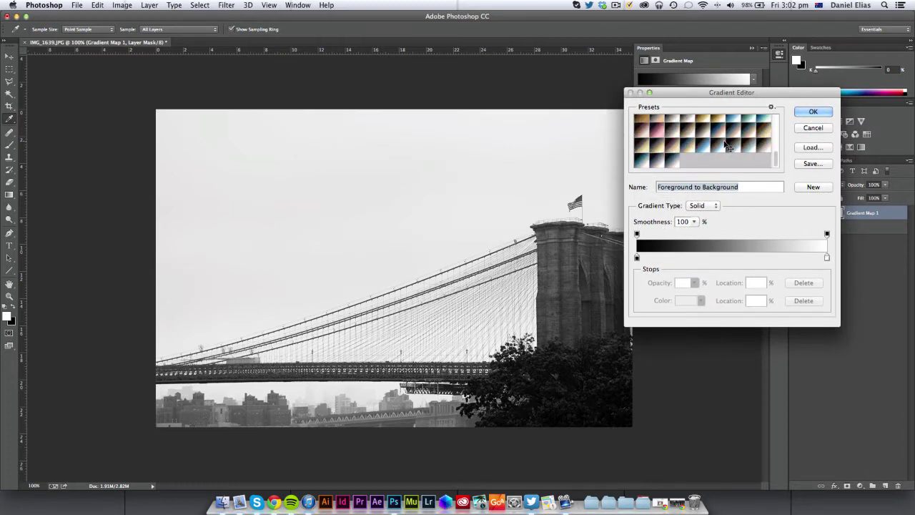
pyautogui.scroll(-6, 723, 144)
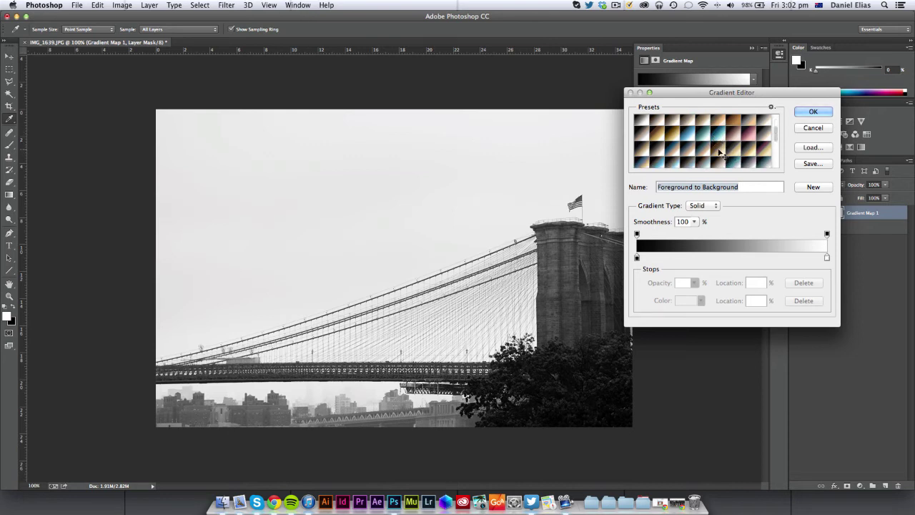
pyautogui.scroll(3, 720, 152)
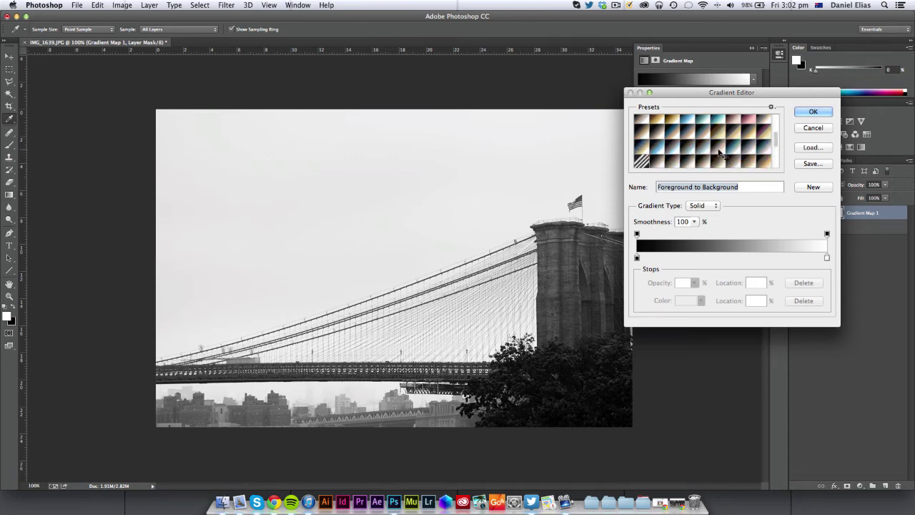
pyautogui.click(676, 137)
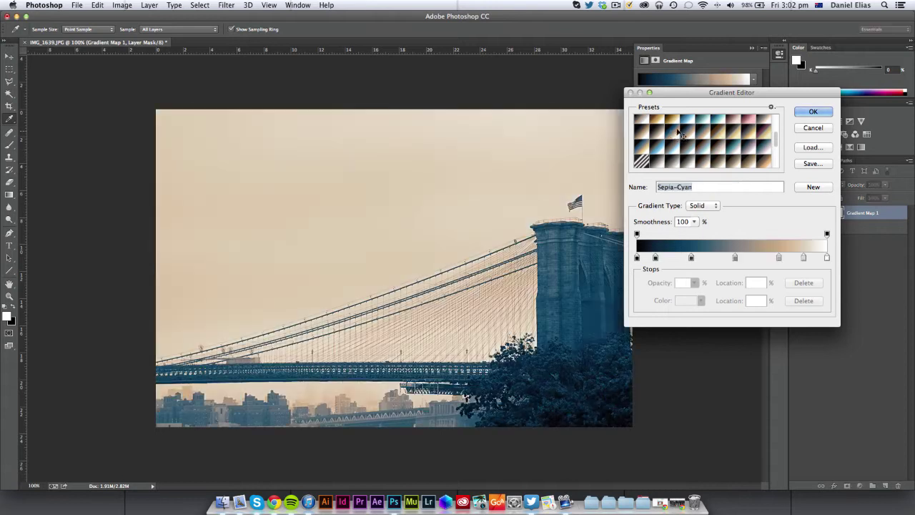
pyautogui.click(808, 113)
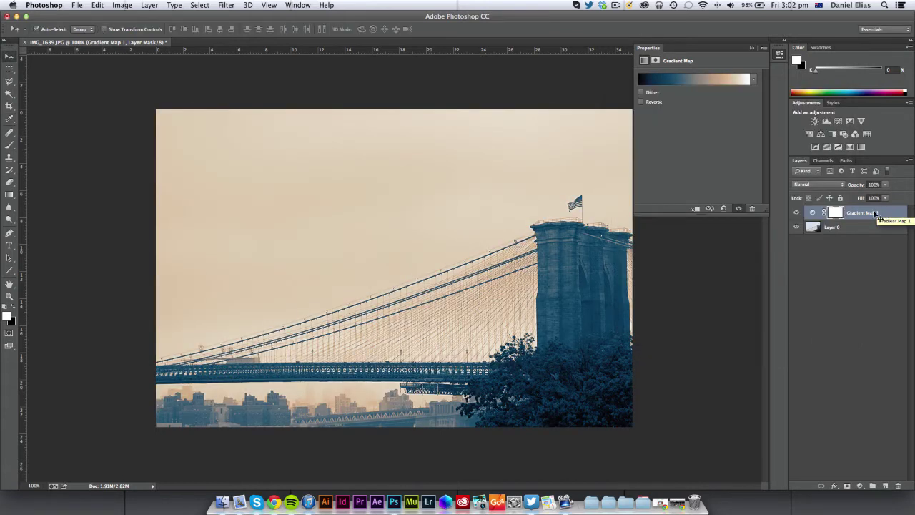
# Preview Gradient Map 1 in Multiply, Color Burn, Lighten, Screen, Color Dodge, Linear Dodge, Overlay and Soft Light
pyautogui.click(819, 184)
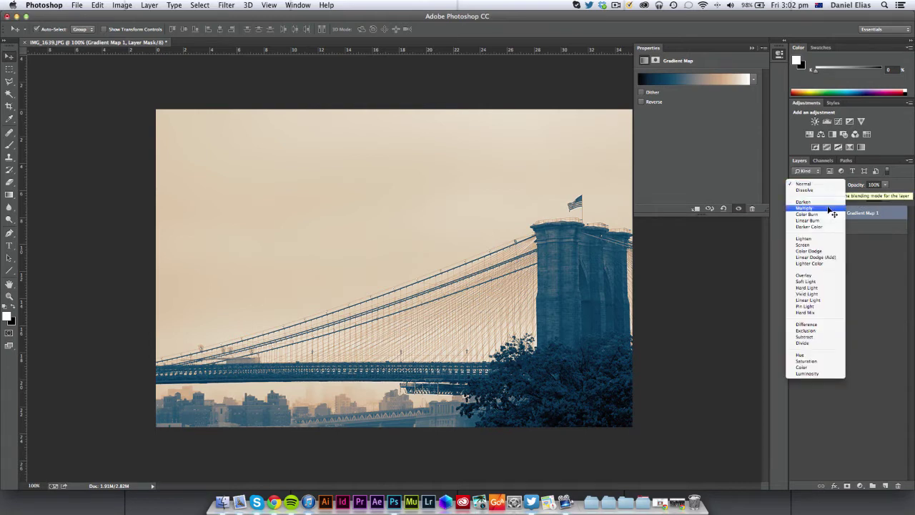
pyautogui.click(829, 207)
pyautogui.click(833, 185)
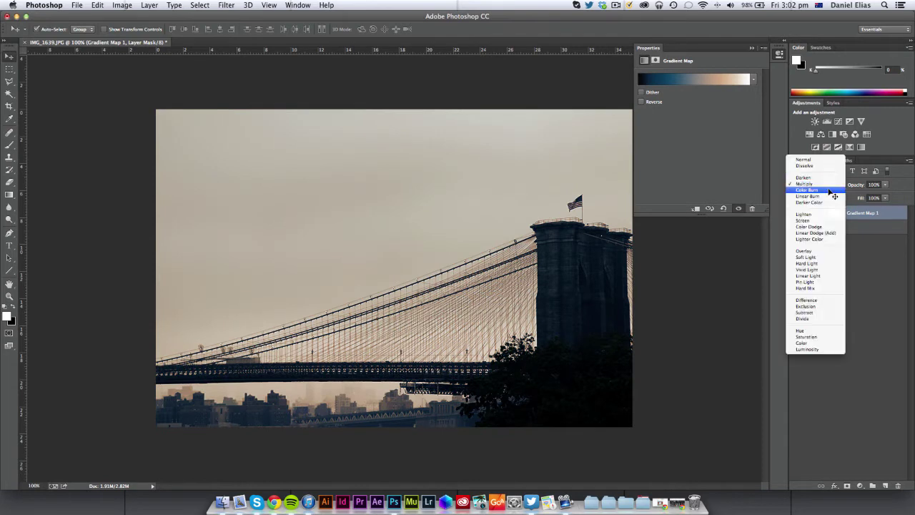
pyautogui.click(832, 192)
pyautogui.click(826, 185)
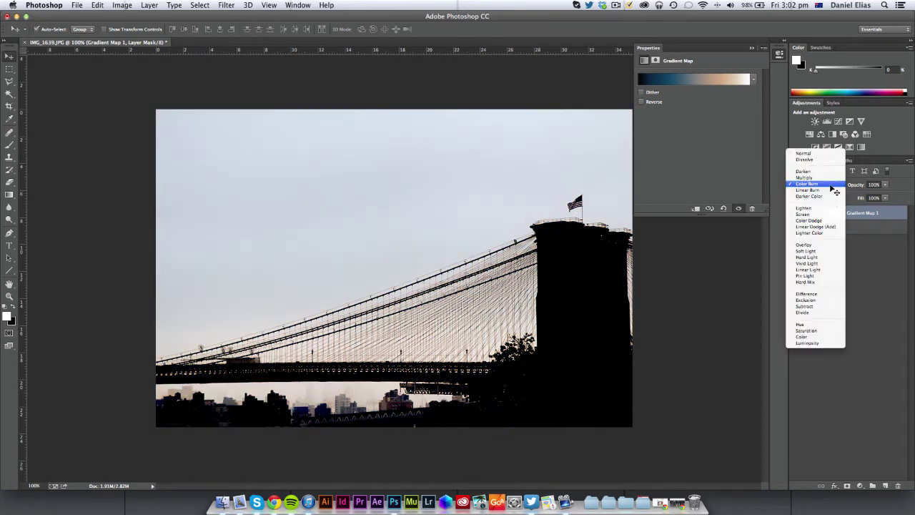
pyautogui.click(834, 212)
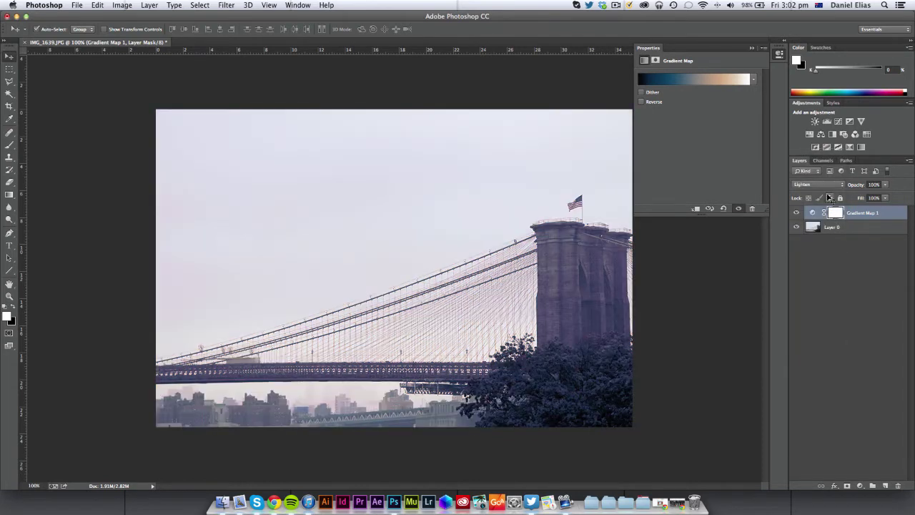
pyautogui.click(828, 186)
pyautogui.click(828, 191)
pyautogui.click(828, 185)
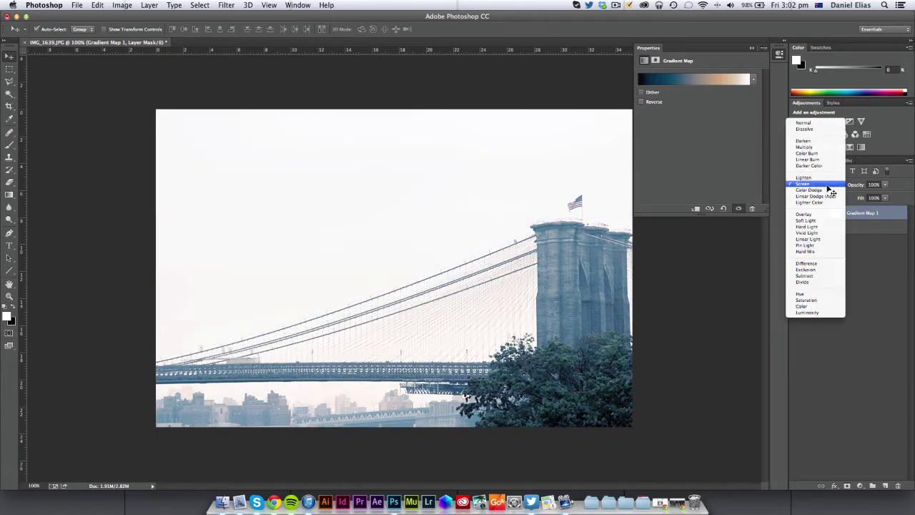
pyautogui.click(828, 190)
pyautogui.click(829, 187)
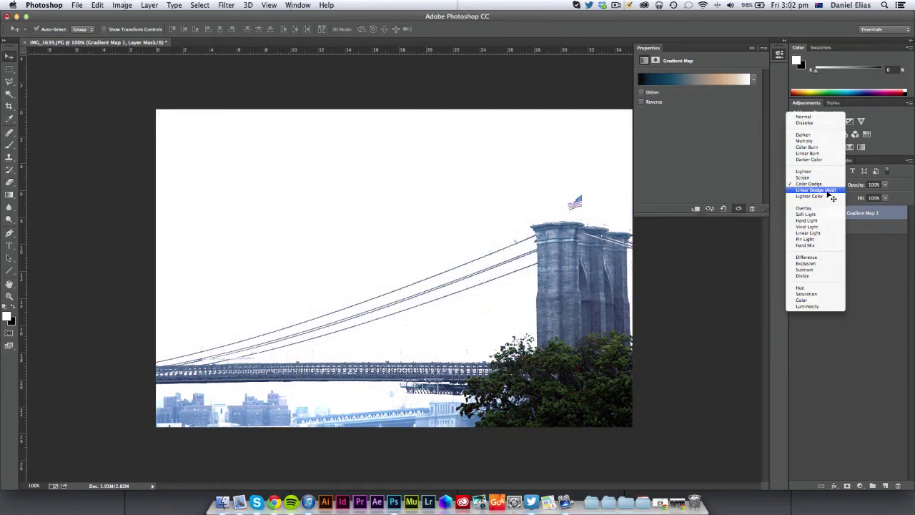
pyautogui.click(829, 184)
pyautogui.click(829, 186)
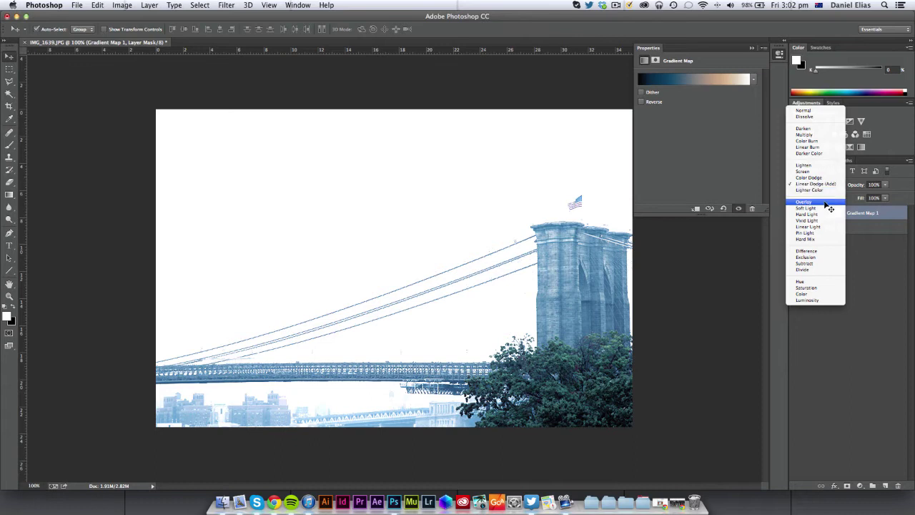
pyautogui.click(830, 203)
pyautogui.click(829, 184)
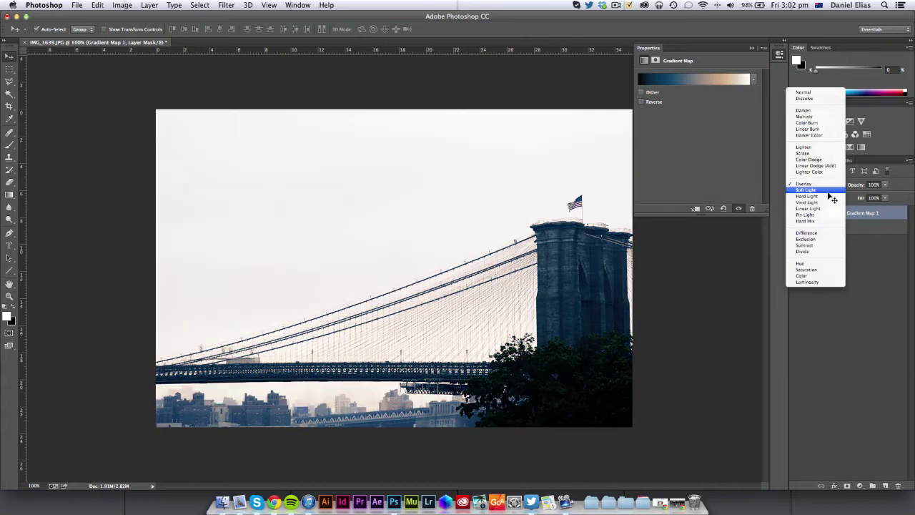
pyautogui.click(829, 190)
# Try Multiply, Color Burn and Linear Burn, settle on Darker Color, and toggle visibility to compare
pyautogui.click(824, 185)
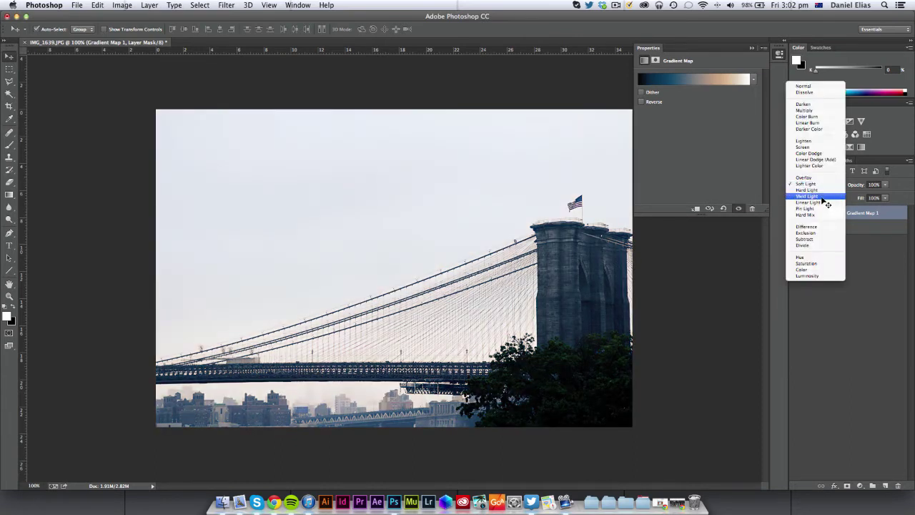
pyautogui.click(816, 117)
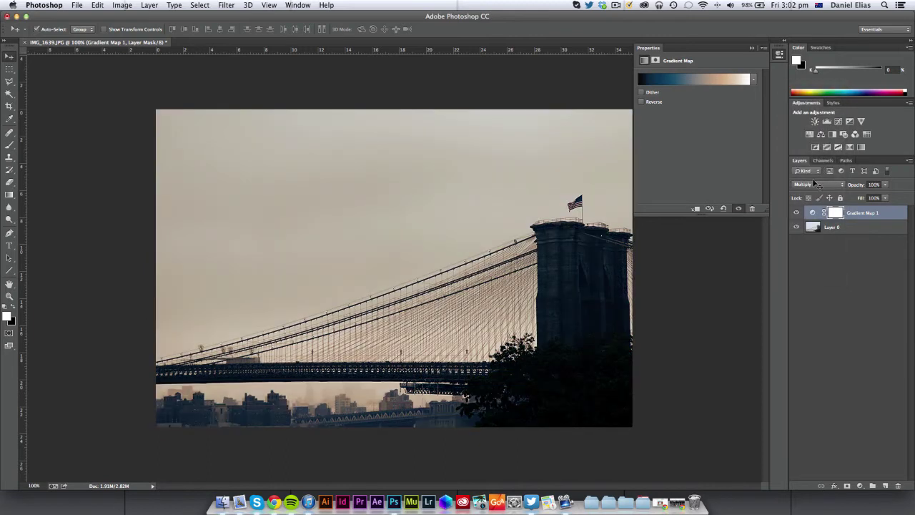
pyautogui.click(811, 186)
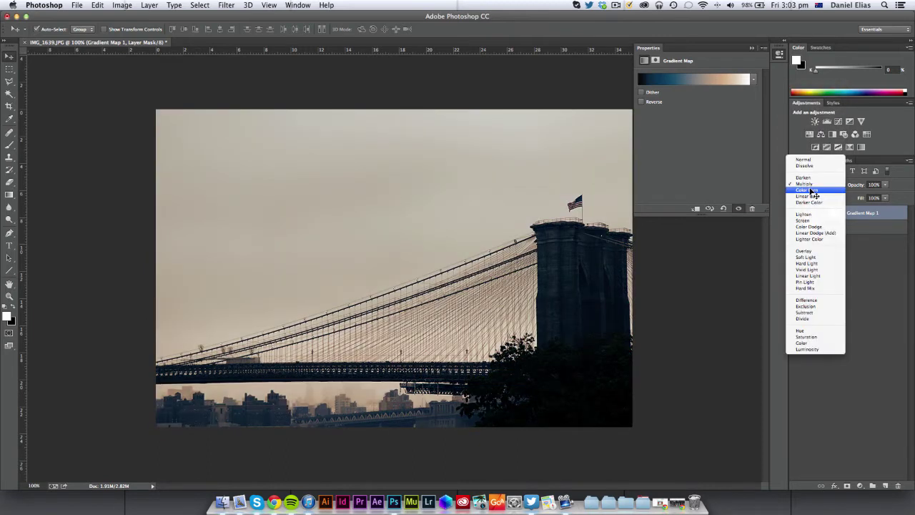
pyautogui.click(808, 190)
pyautogui.click(811, 186)
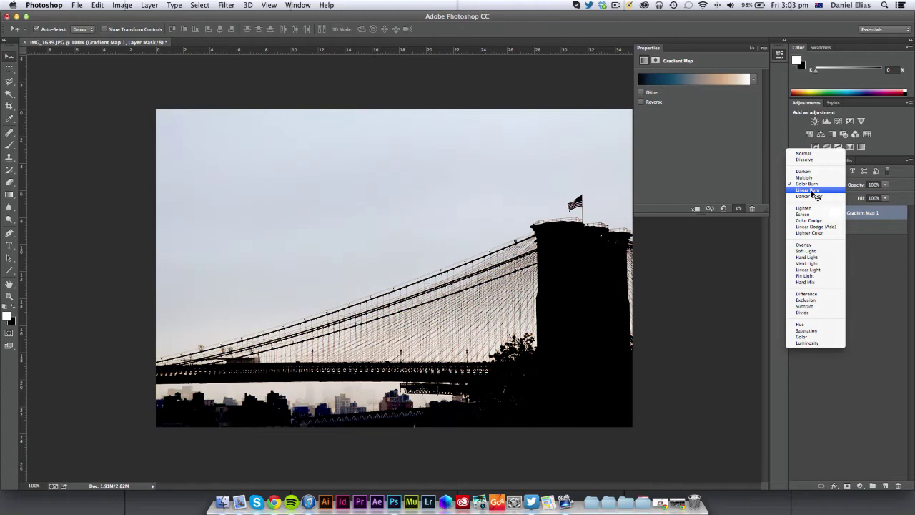
pyautogui.click(813, 192)
pyautogui.click(813, 187)
pyautogui.click(816, 190)
pyautogui.click(817, 188)
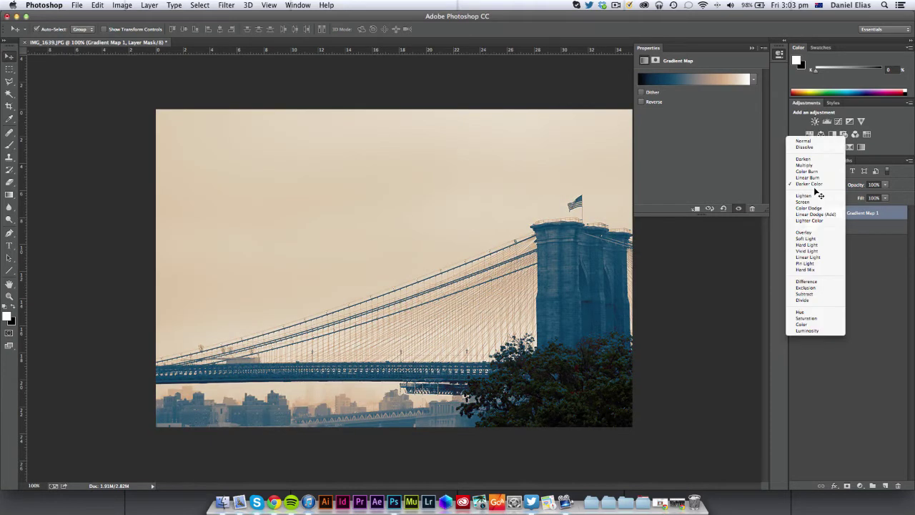
pyautogui.click(817, 188)
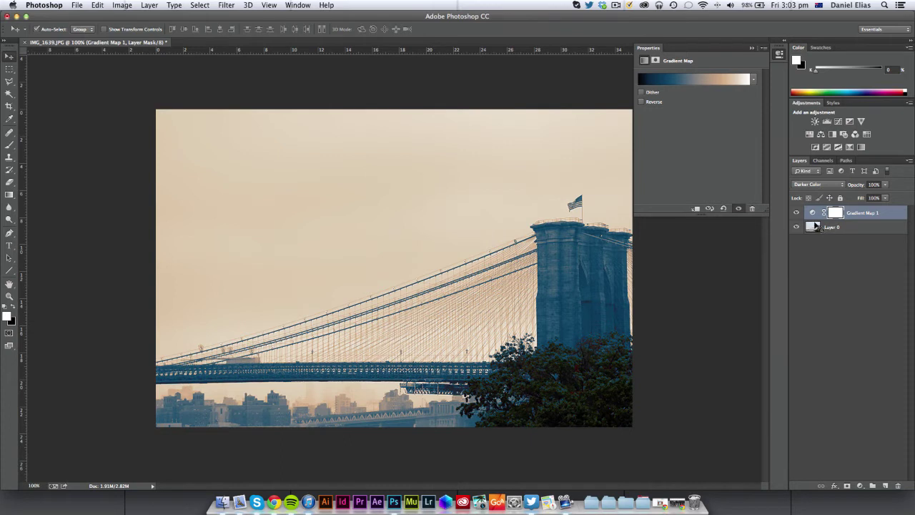
pyautogui.click(796, 214)
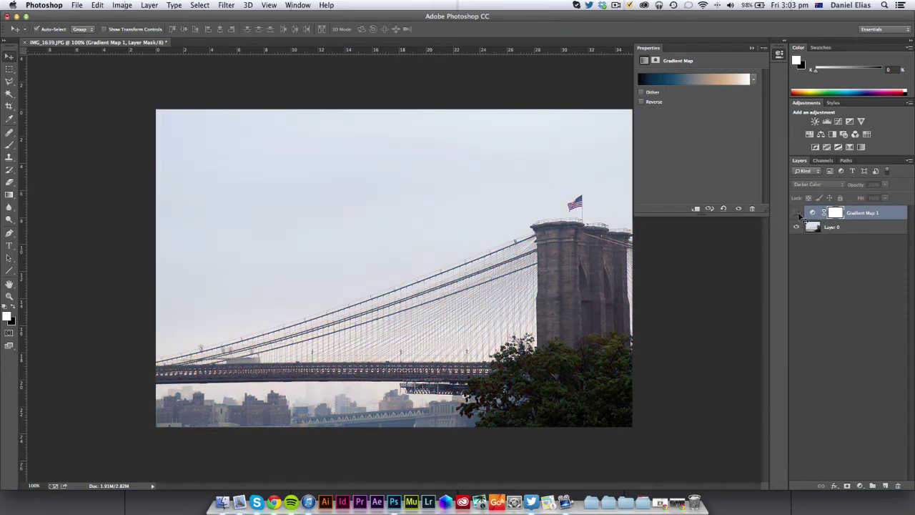
pyautogui.click(797, 213)
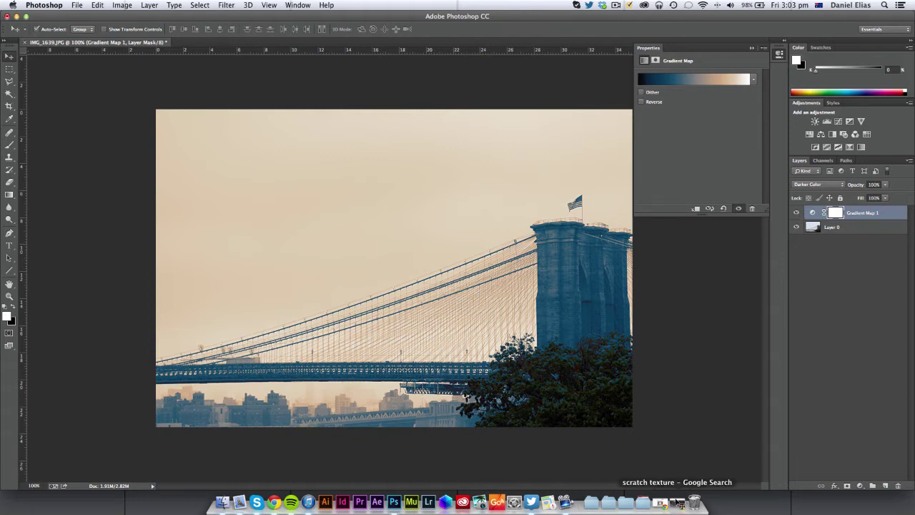
# Open a larger preview of a dark scratch texture in Chrome's Google Images results
pyautogui.click(676, 503)
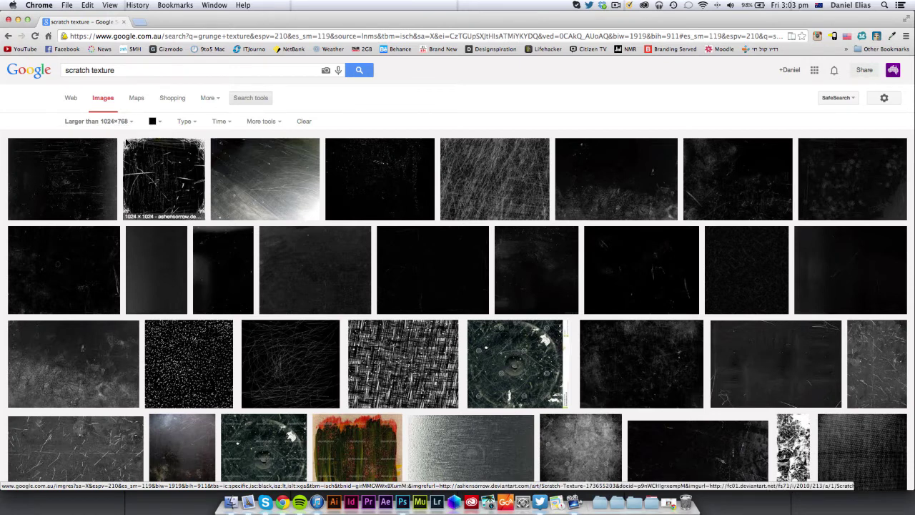
pyautogui.click(342, 276)
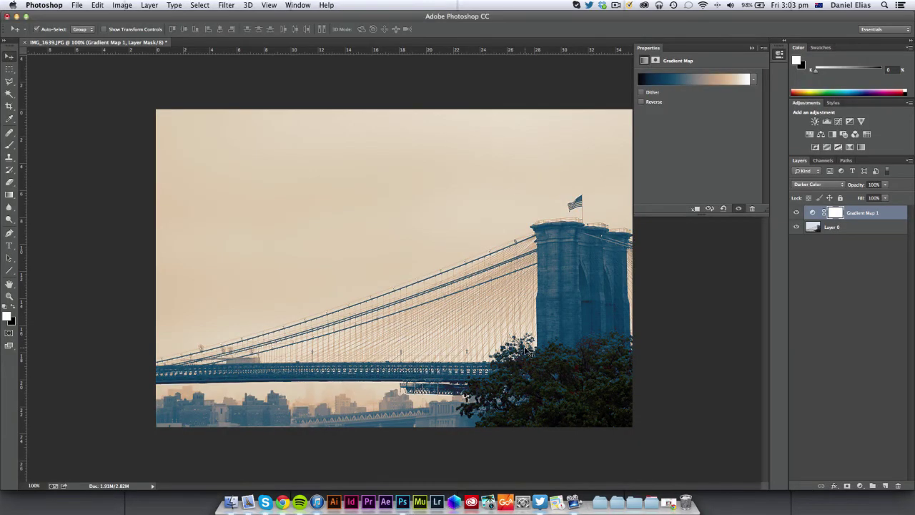
# Paste the scratch texture as Layer 1 and nudge it up to cover the canvas
pyautogui.press('super+v')
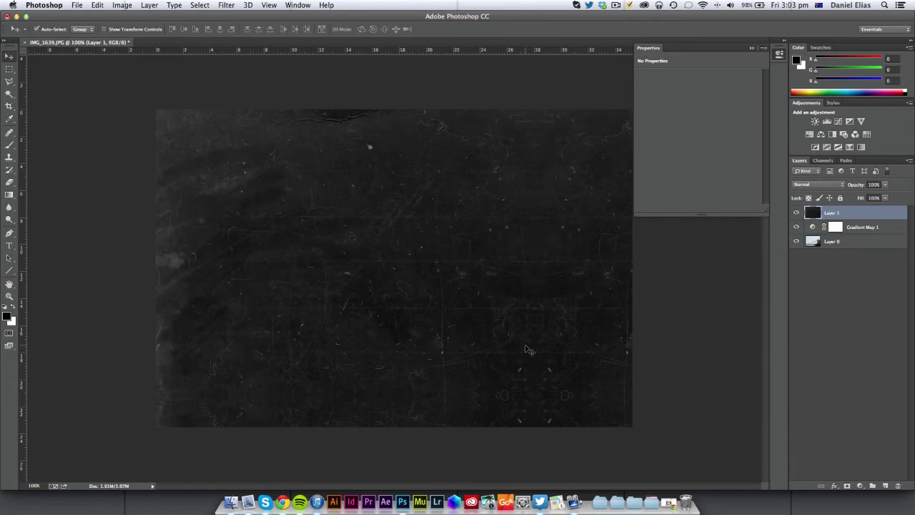
pyautogui.press('super+t')
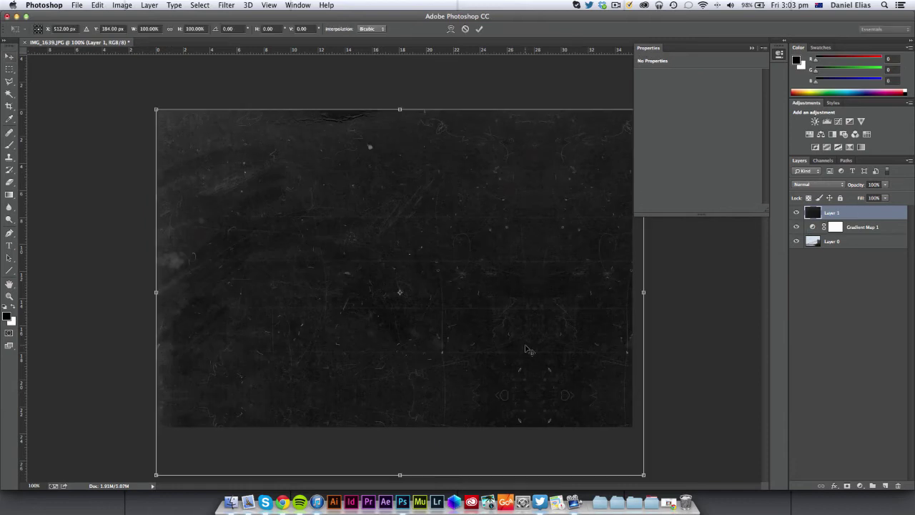
pyautogui.moveTo(525, 349); pyautogui.dragTo(526, 331)
pyautogui.press('Return')
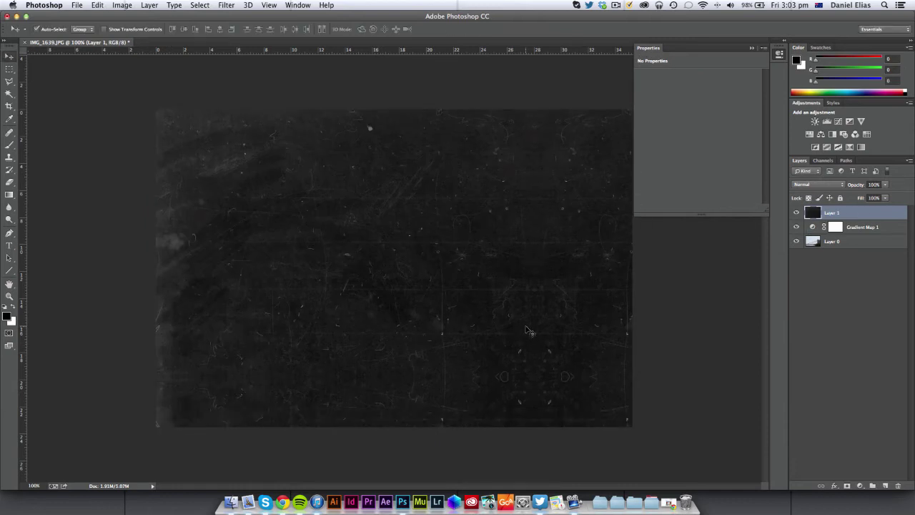
# Set Layer 1's blend mode to Overlay after trying Multiply
pyautogui.click(805, 187)
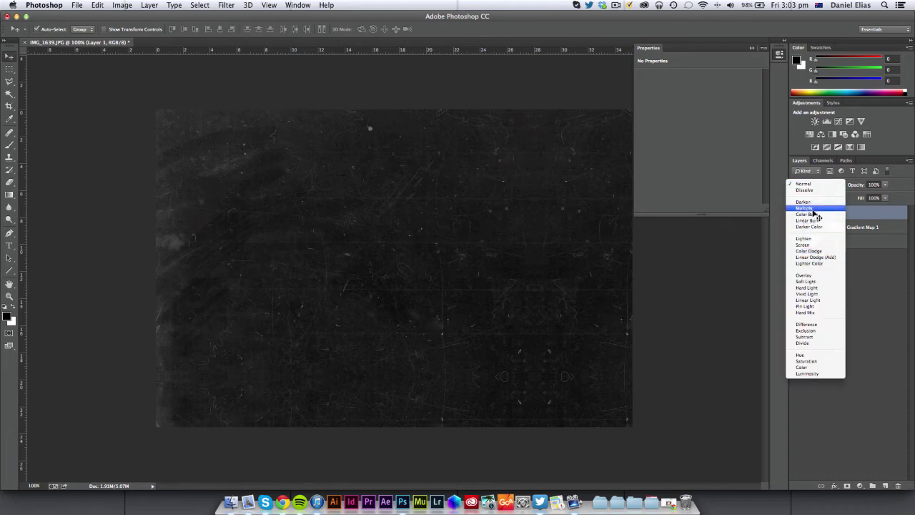
pyautogui.click(813, 209)
pyautogui.click(823, 188)
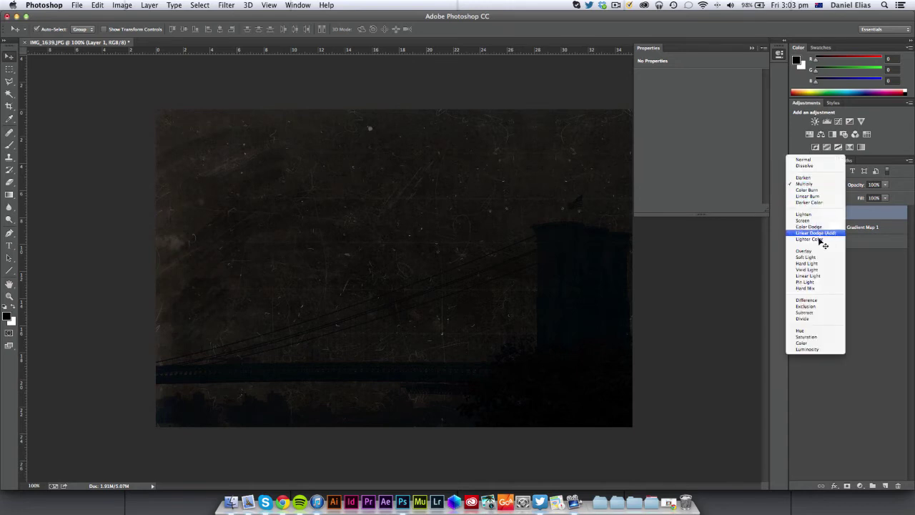
pyautogui.click(819, 252)
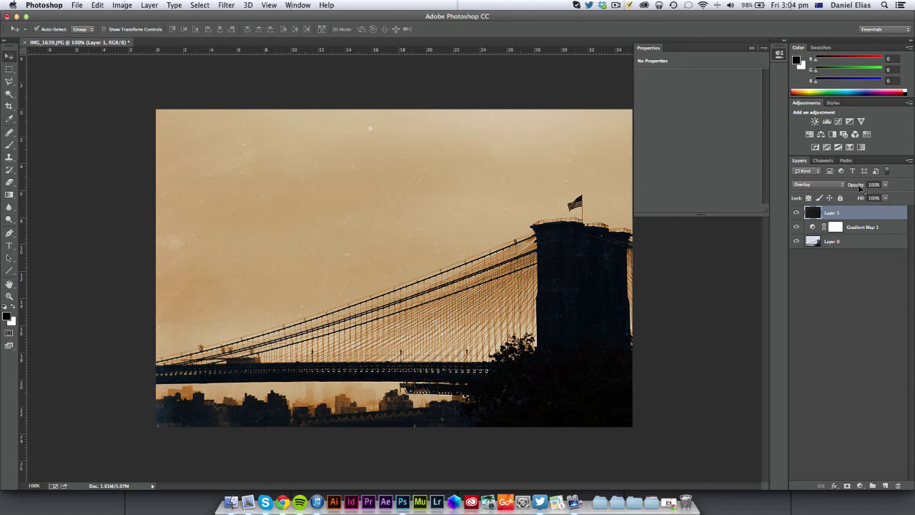
# Lower Layer 1's opacity to 65%
pyautogui.moveTo(860, 187); pyautogui.dragTo(864, 187)
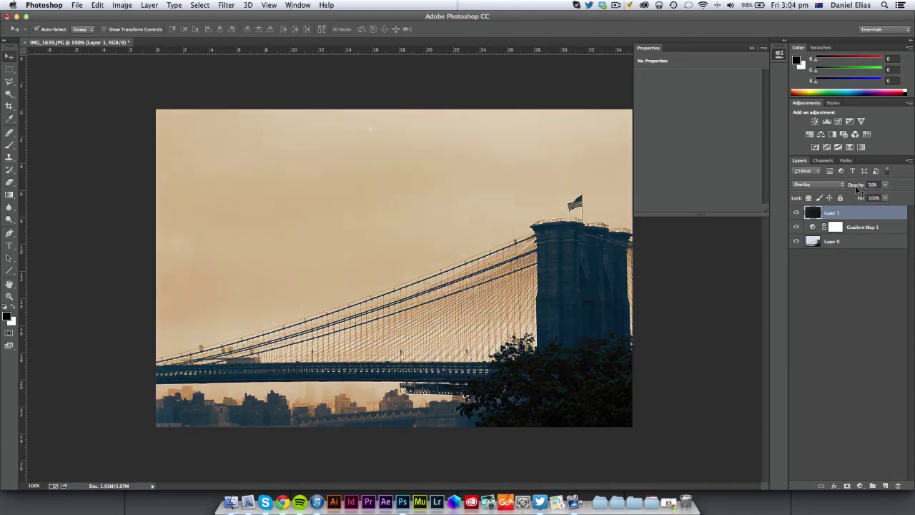
pyautogui.click(874, 186)
pyautogui.write('65')
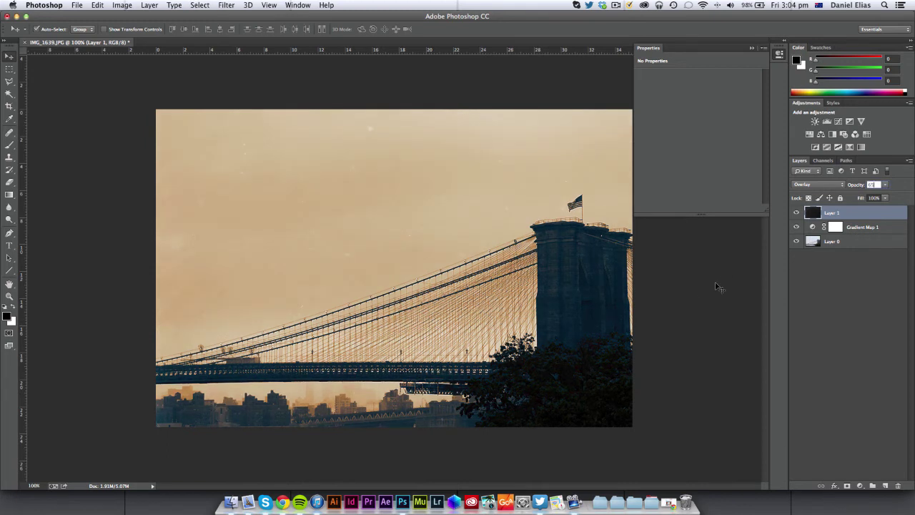